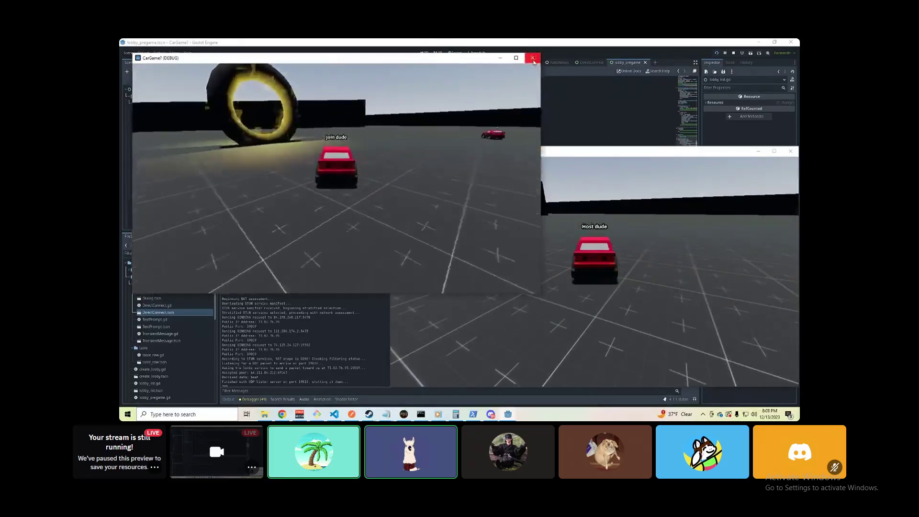
Close both old CarGame test windows and relaunch the game with F5
left_click(532, 58)
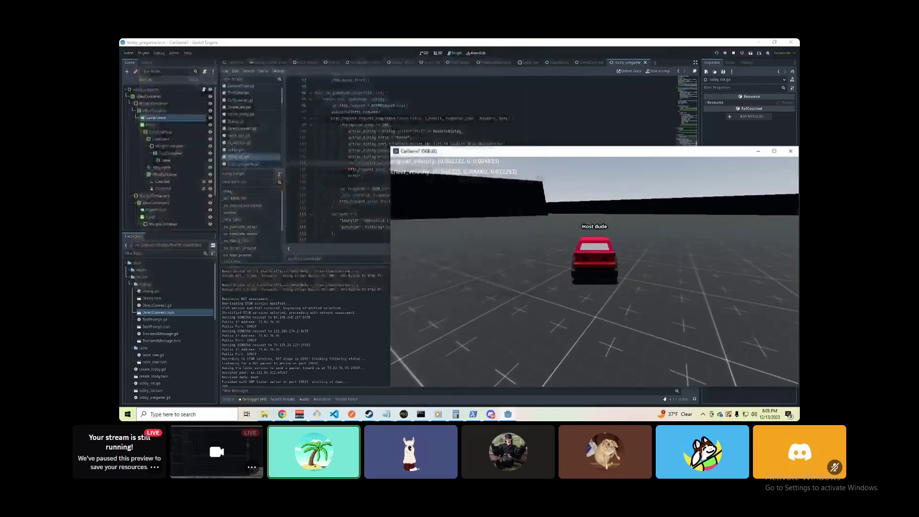
left_click(791, 151)
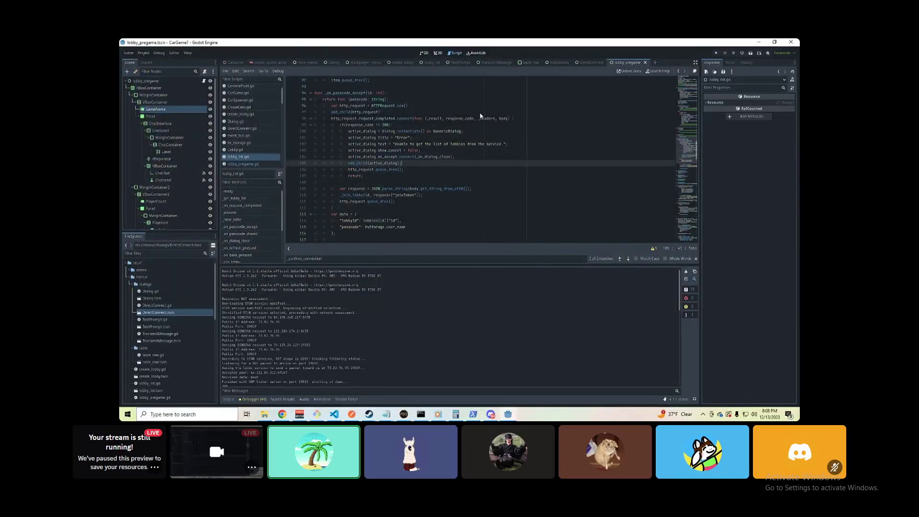
key("F5")
Host a new multiplayer lobby named wdadadw and move its window aside
left_click(463, 238)
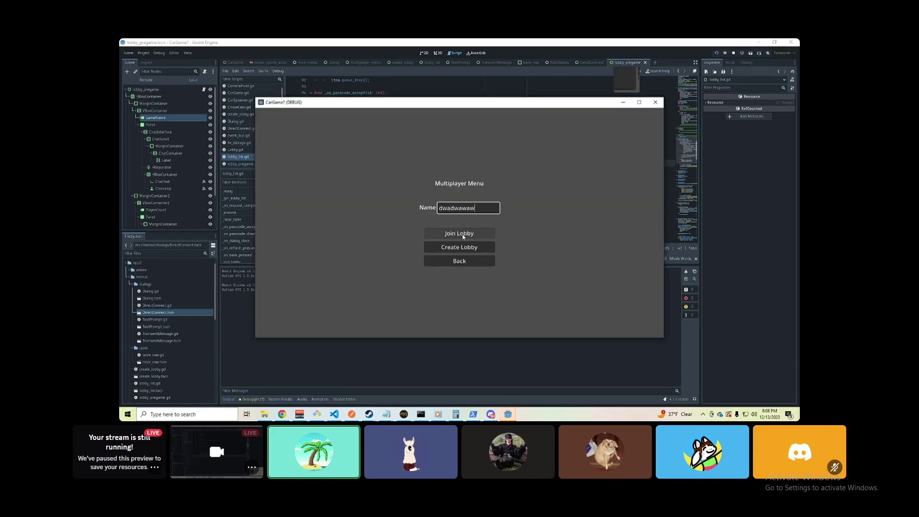
left_click(469, 247)
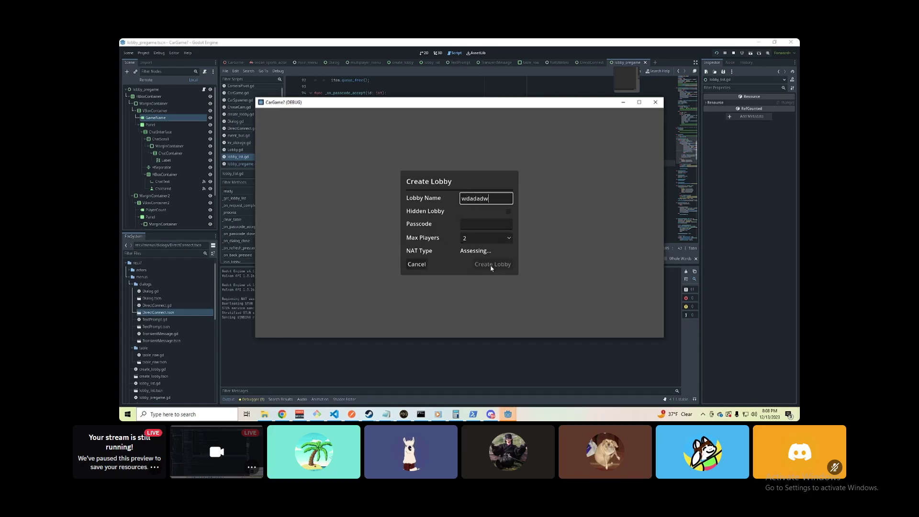
mouse_move(493, 265)
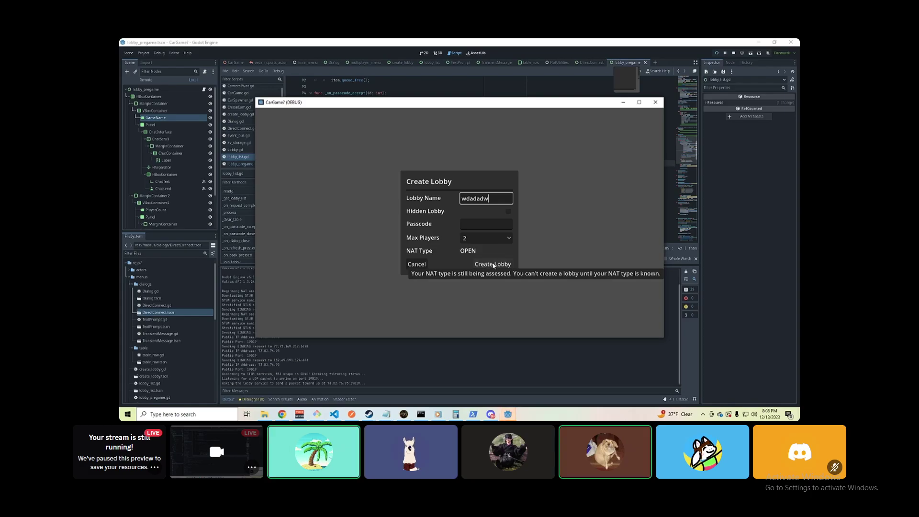
left_click(488, 266)
left_click_drag(488, 107, 570, 153)
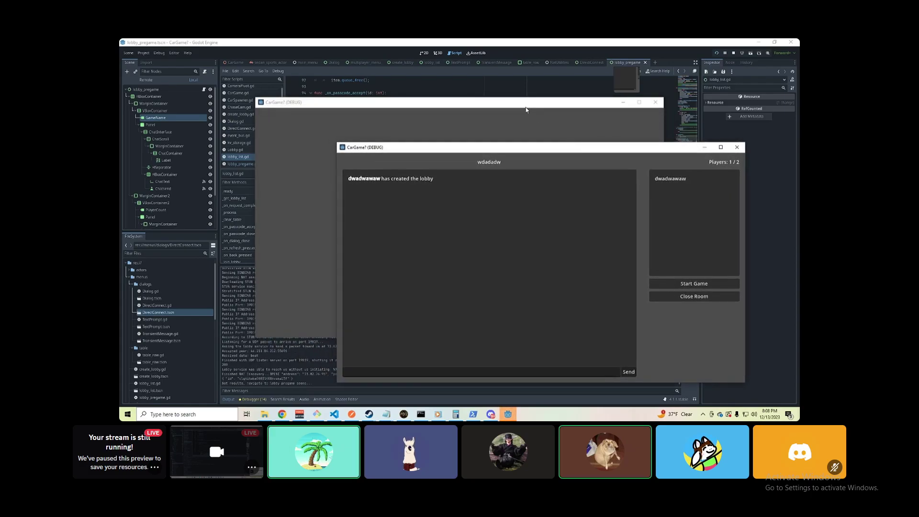
Join lobby wdadadw as fewafwad by direct connect to 127.0.0.1, port 19019
left_click(473, 239)
type("wdadadw")
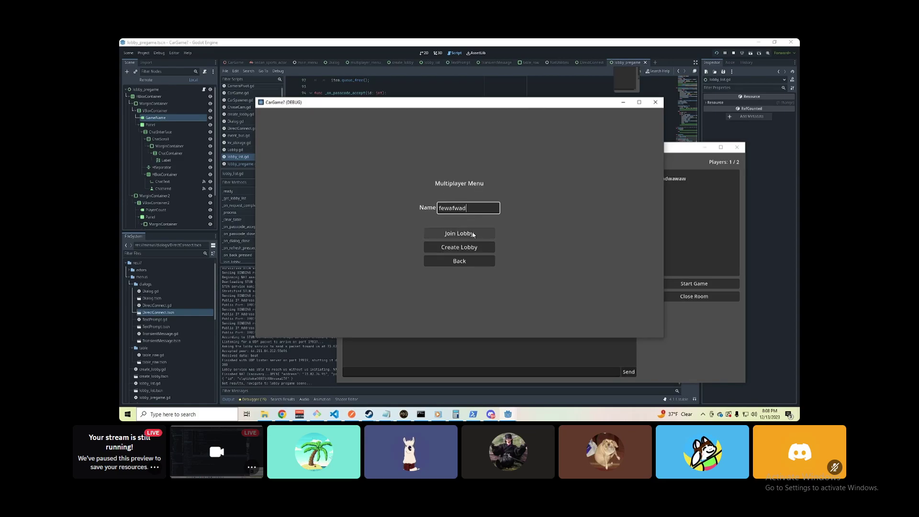
left_click(458, 234)
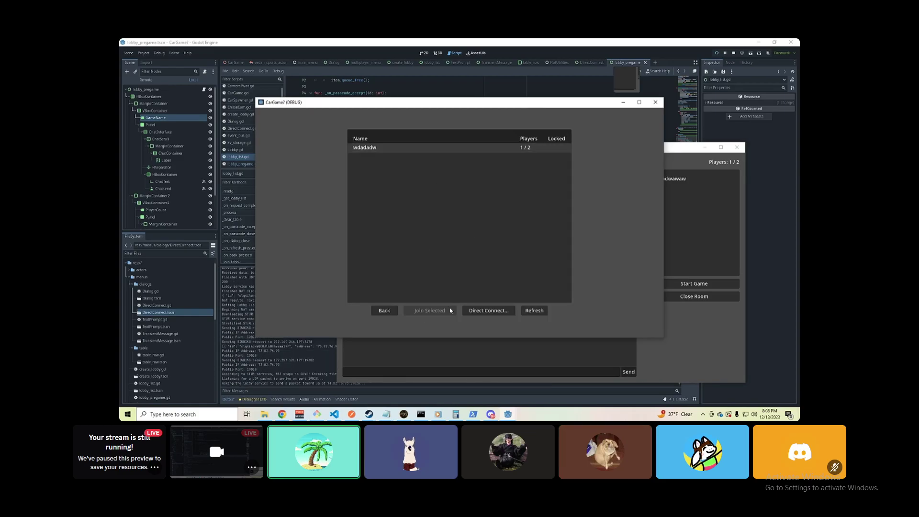
left_click(483, 310)
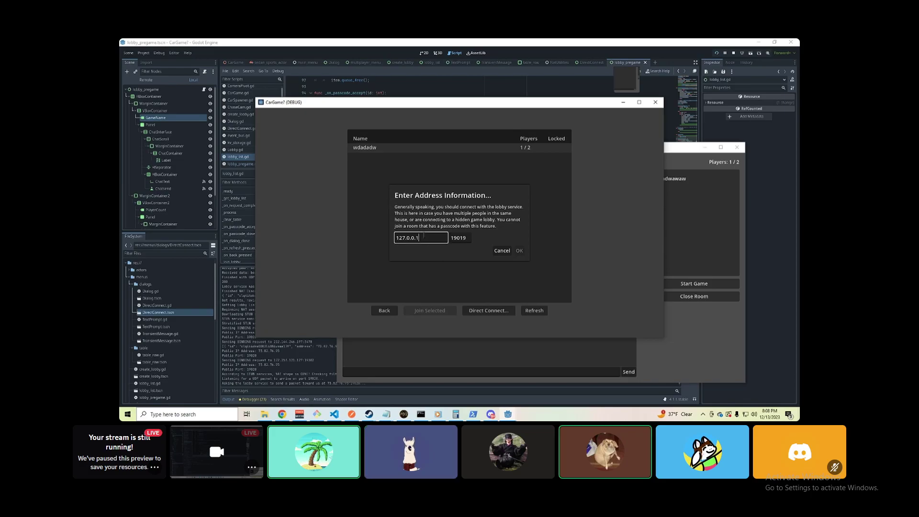
left_click(518, 251)
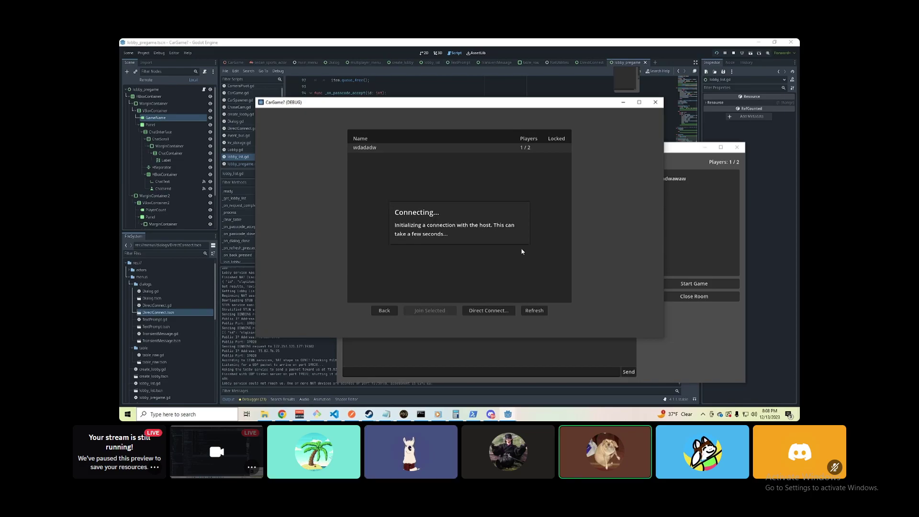
left_click(458, 325)
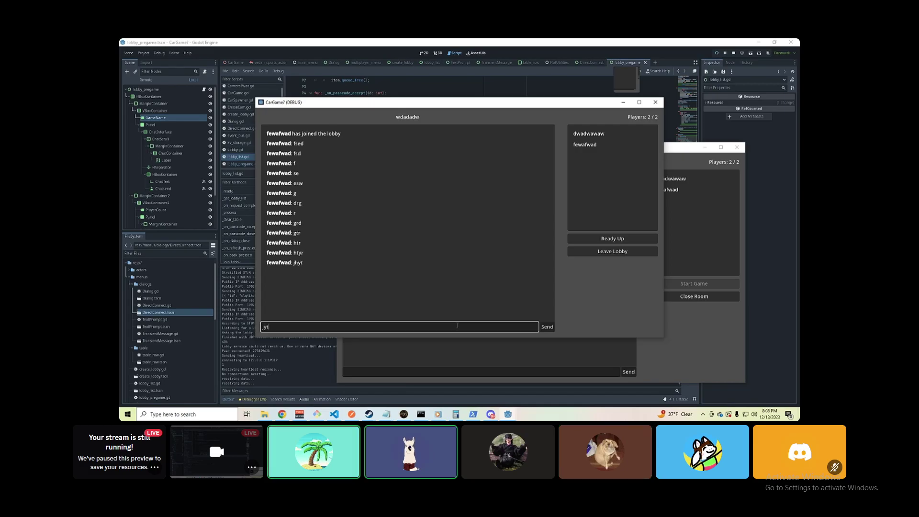
Send several short nonsense chat messages as fewafwad
key("Return")
type("khytr kh trkh trkh rt'dlyh :trlyh; :trlyh; trly :trly ;trl")
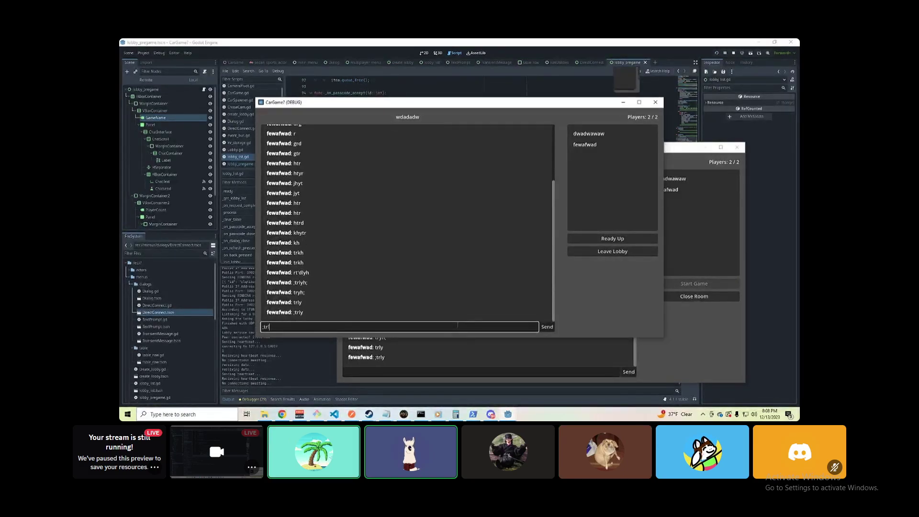
type("tr")
key("Return")
type(";lhtf;lhgf")
key("Return")
type(";lh")
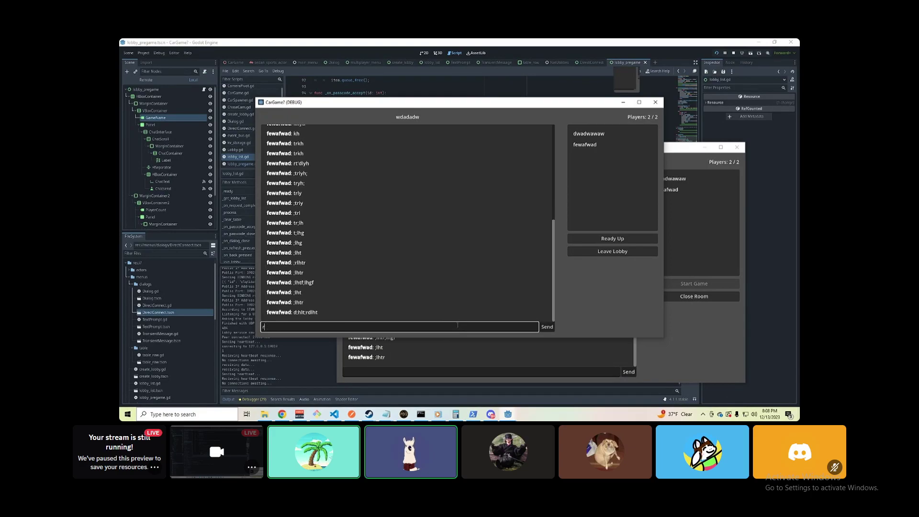
key("Return")
key("Return")
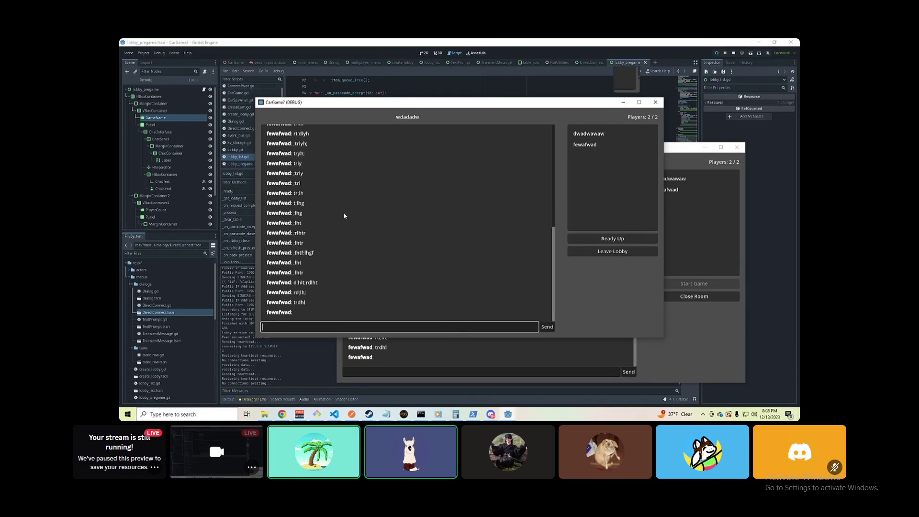
scroll(321, 199, "up", 5)
scroll(391, 233, "down", 3)
scroll(391, 233, "up", 3)
scroll(390, 233, "down", 3)
scroll(391, 233, "up", 3)
scroll(391, 233, "up", 3)
scroll(391, 234, "down", 5)
scroll(391, 236, "up", 5)
scroll(392, 242, "down", 5)
scroll(392, 242, "up", 3)
scroll(392, 242, "down", 3)
scroll(391, 241, "up", 3)
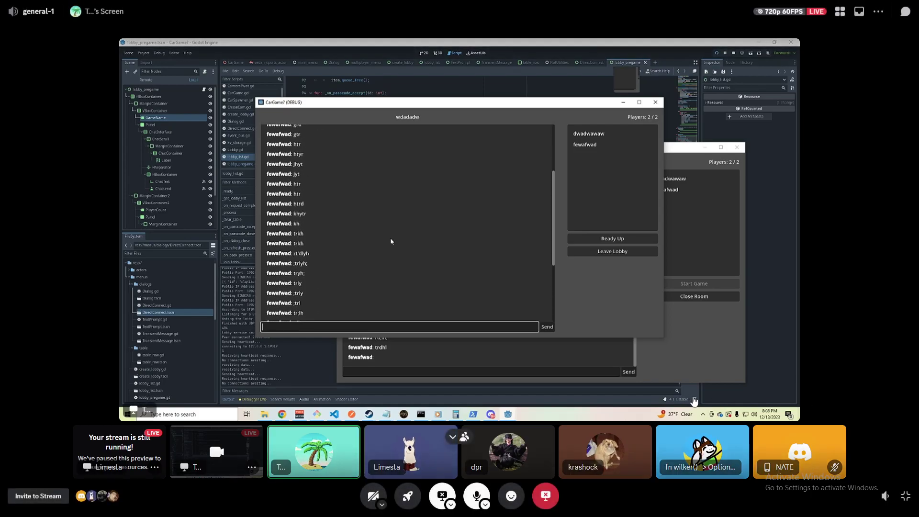
Bring the host's lobby window forward and open the dec-11-2023 builds folder
left_click(470, 362)
scroll(485, 309, "up", 3)
scroll(486, 309, "down", 3)
scroll(486, 308, "up", 3)
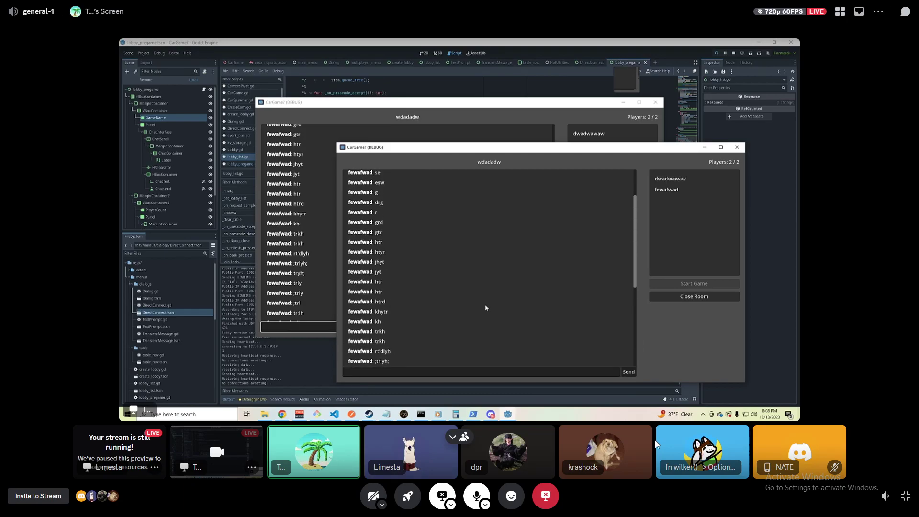
scroll(486, 309, "down", 3)
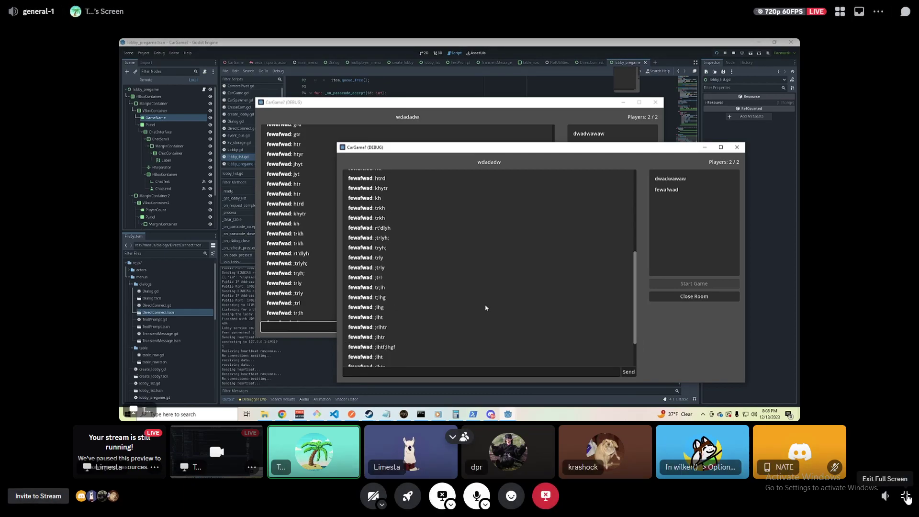
scroll(485, 308, "up", 3)
scroll(486, 306, "down", 3)
scroll(486, 305, "down", 2)
scroll(486, 305, "up", 1)
scroll(486, 305, "up", 2)
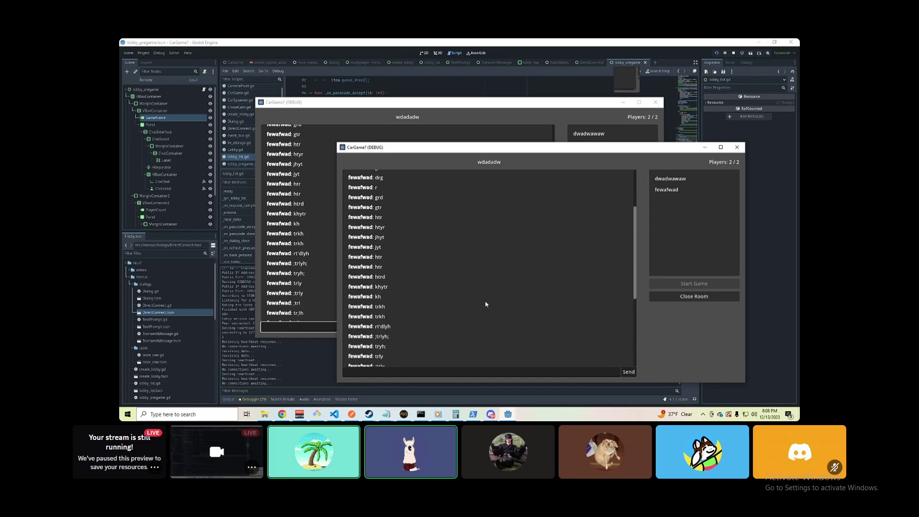
left_click(436, 415)
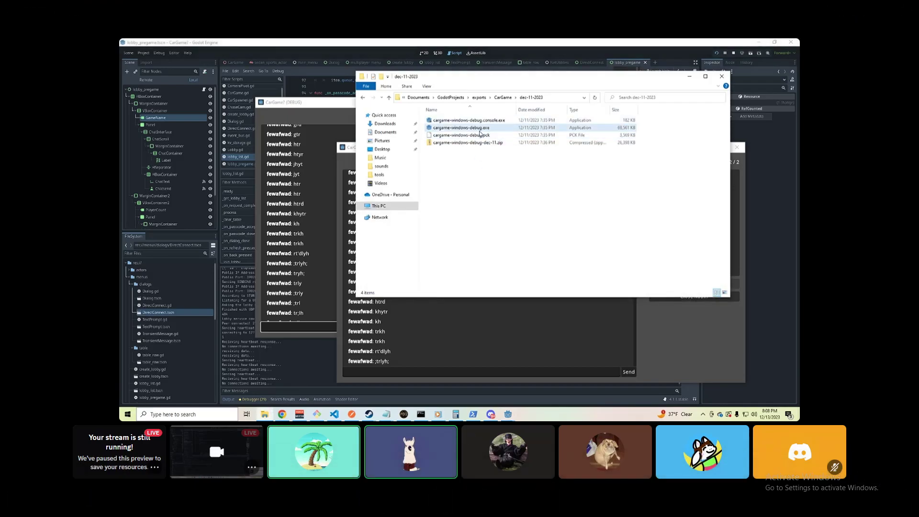